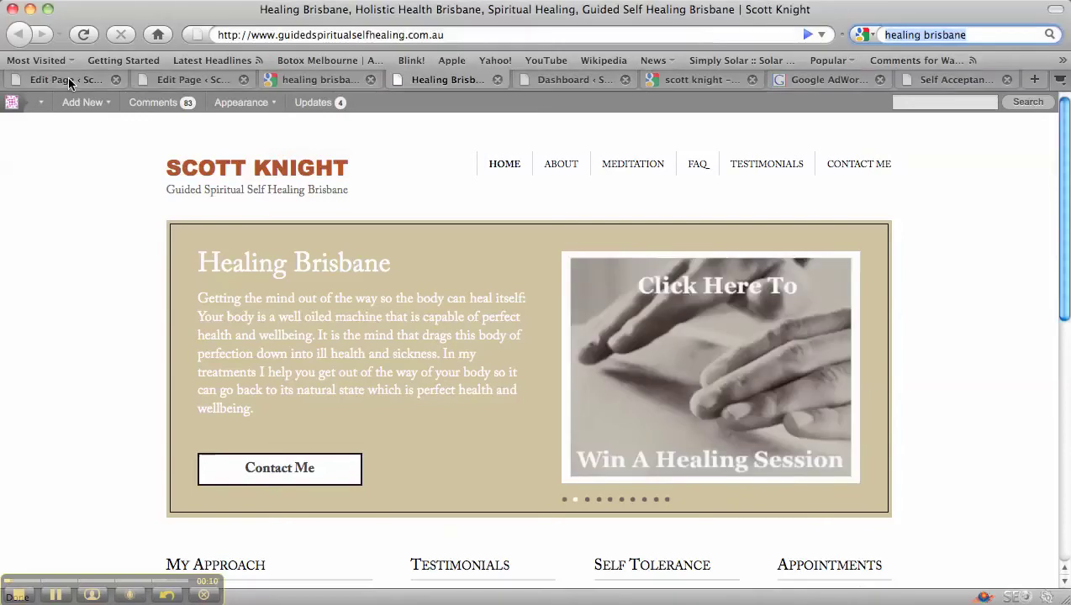
# Step: Open the Bringing Your Self To The Moment page editor and view its 'self acceptance' keyword and All in One SEO fields
pyautogui.click(69, 81)
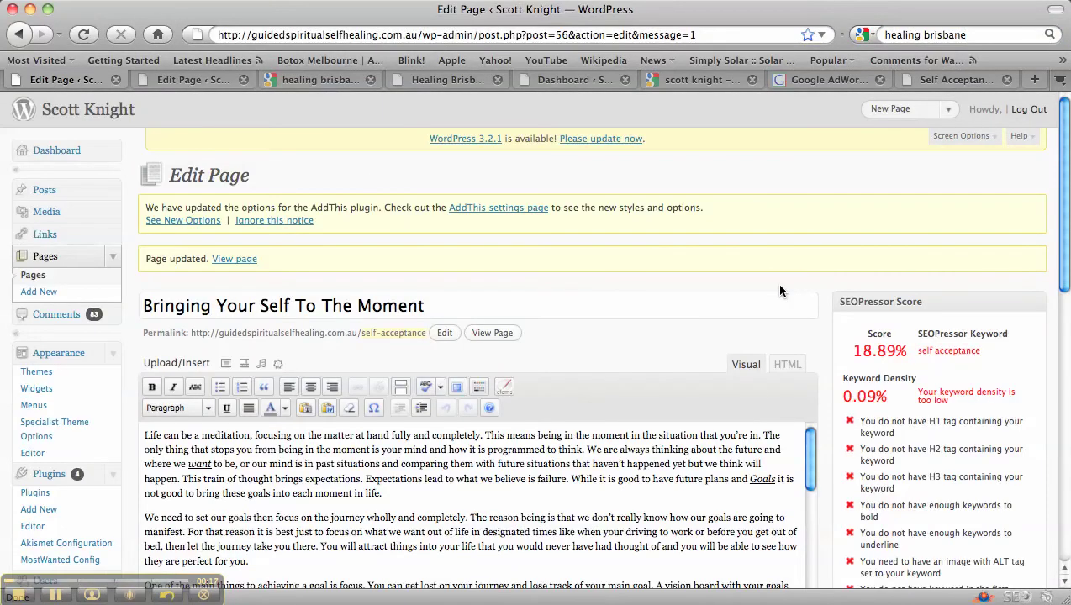
pyautogui.scroll(-2, 775, 283)
pyautogui.scroll(-3, 1064, 168)
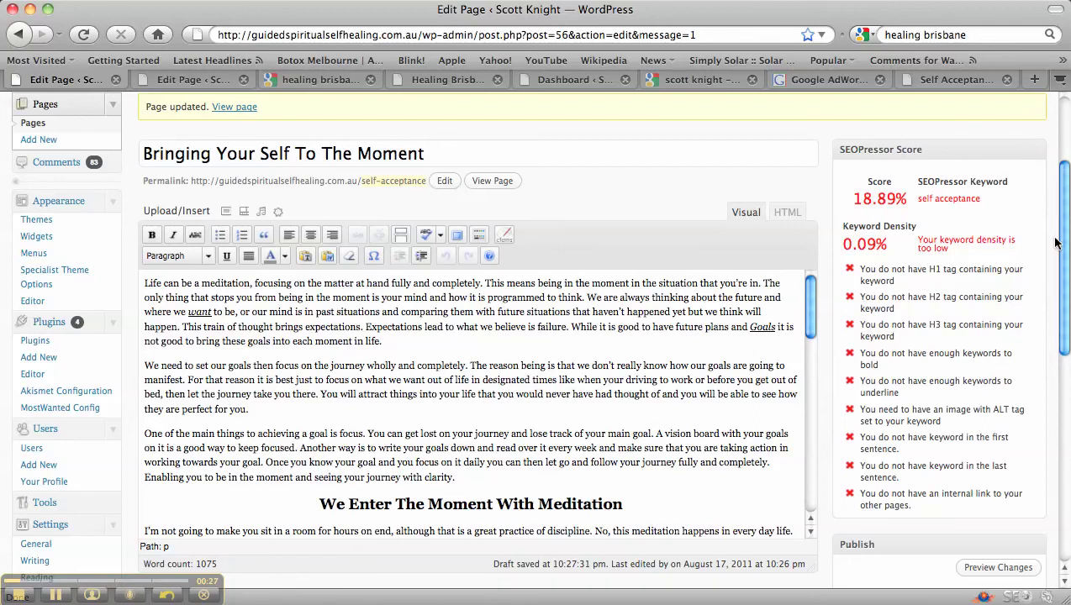
pyautogui.moveTo(1060, 225); pyautogui.dragTo(1060, 378)
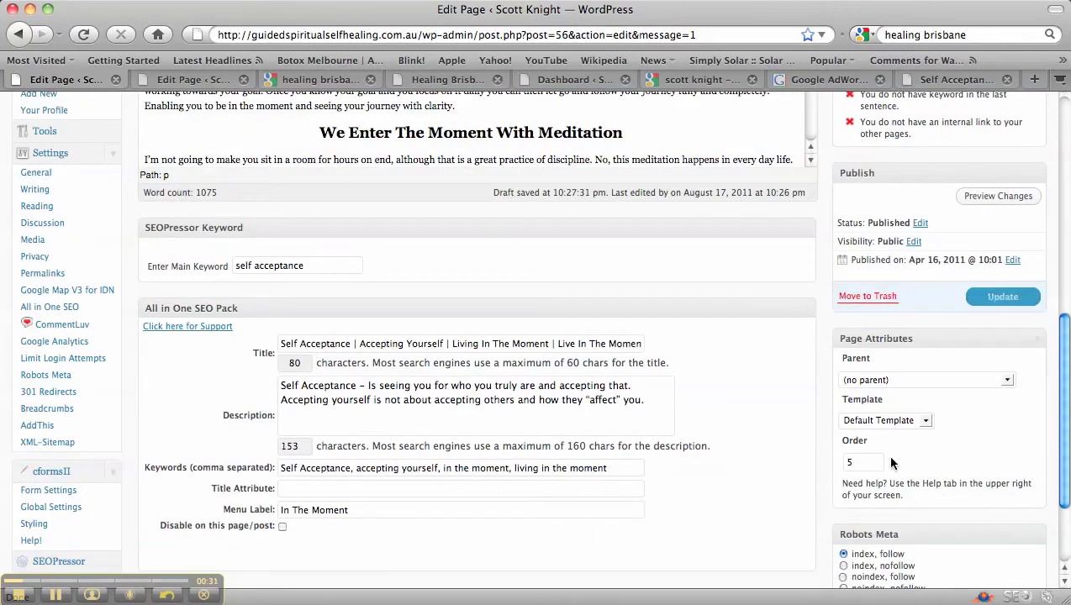
pyautogui.moveTo(1060, 388); pyautogui.dragTo(1061, 173)
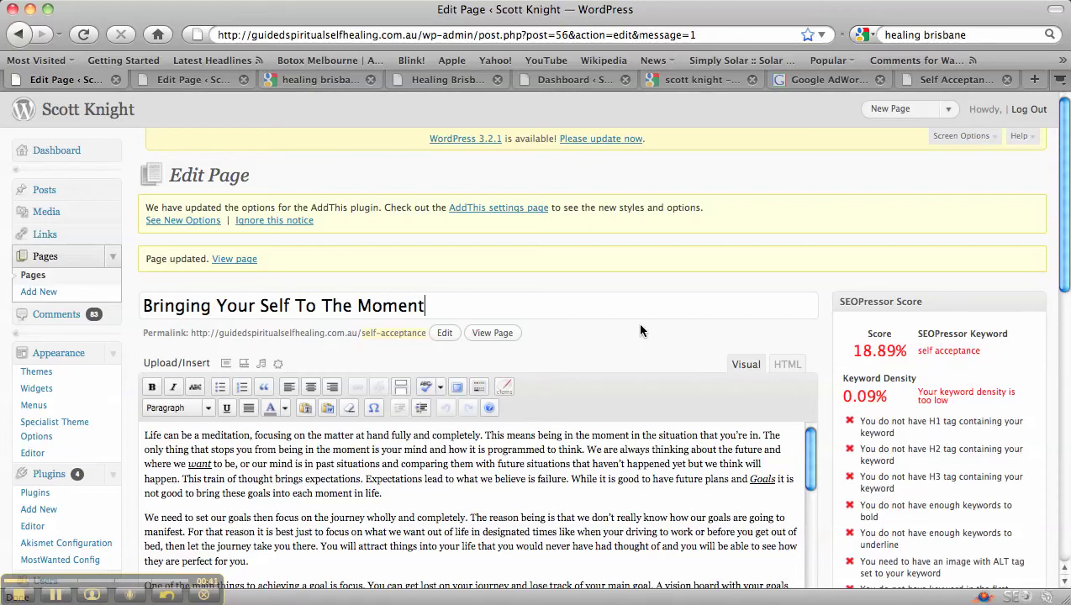
pyautogui.scroll(-1, 640, 330)
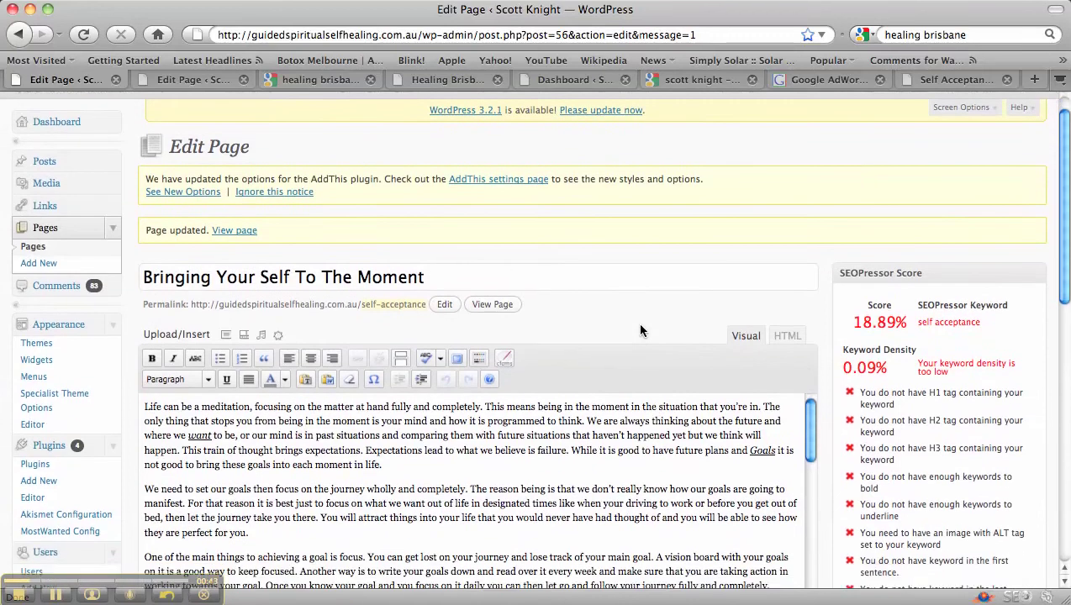
pyautogui.scroll(1, 639, 331)
pyautogui.scroll(-5, 603, 319)
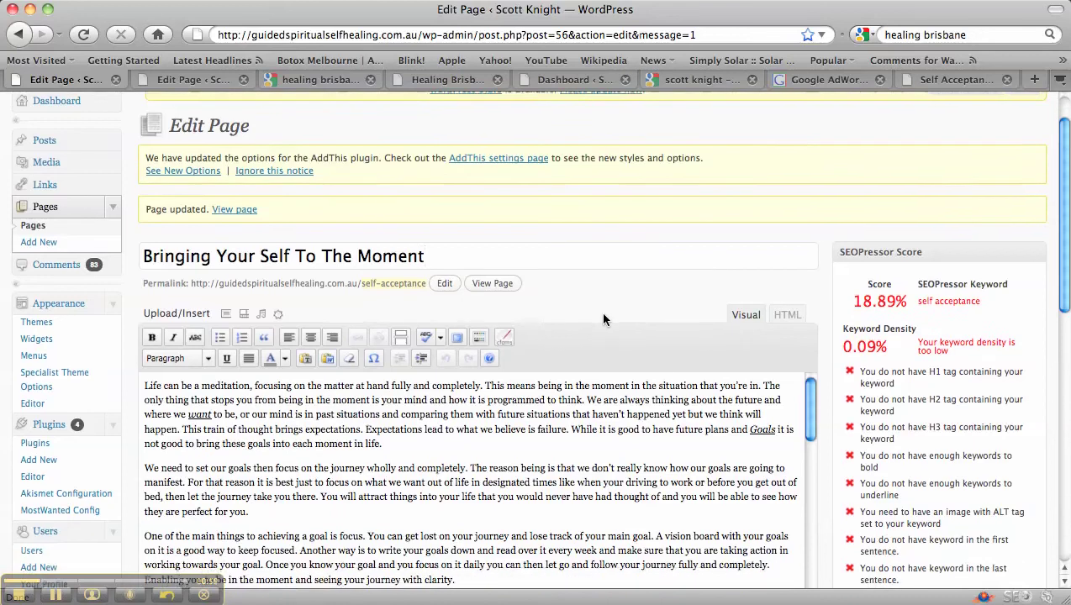
pyautogui.scroll(-10, 603, 318)
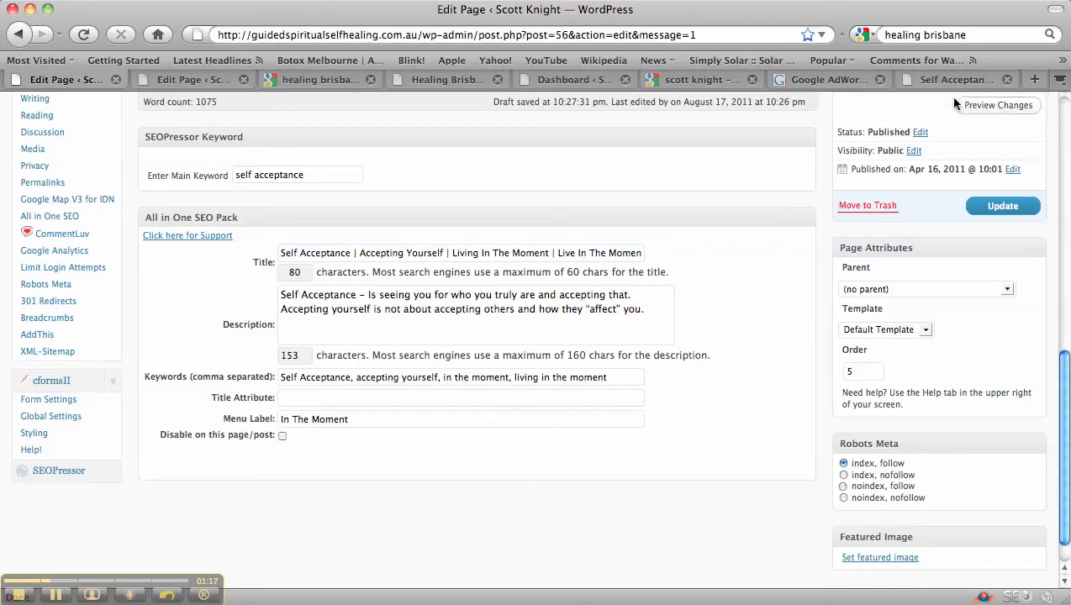
# Step: Review Keyword Tool phrase-match volumes, including 'in the moment' at 201,000 global monthly searches, plus keyword ideas
pyautogui.click(823, 80)
pyautogui.moveTo(1063, 281); pyautogui.dragTo(1066, 139)
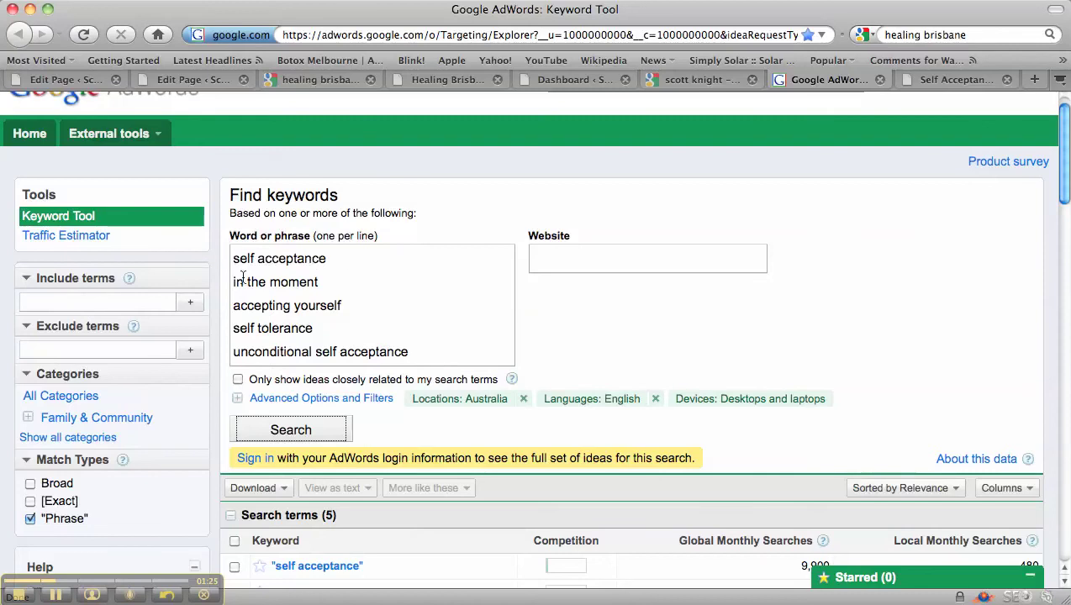
pyautogui.scroll(-2, 830, 266)
pyautogui.scroll(-3, 833, 270)
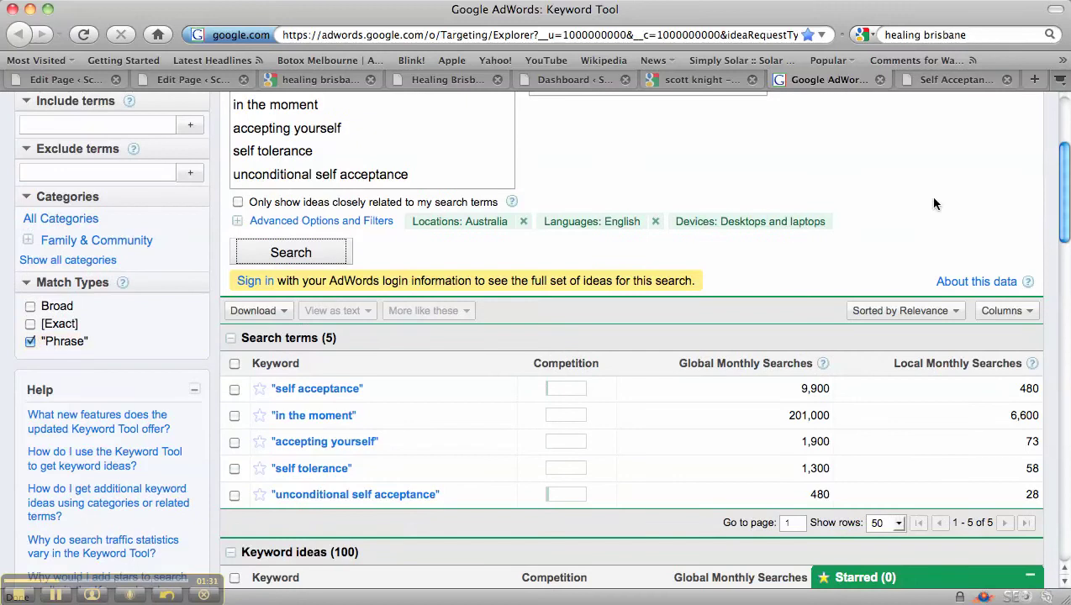
pyautogui.scroll(-3, 933, 202)
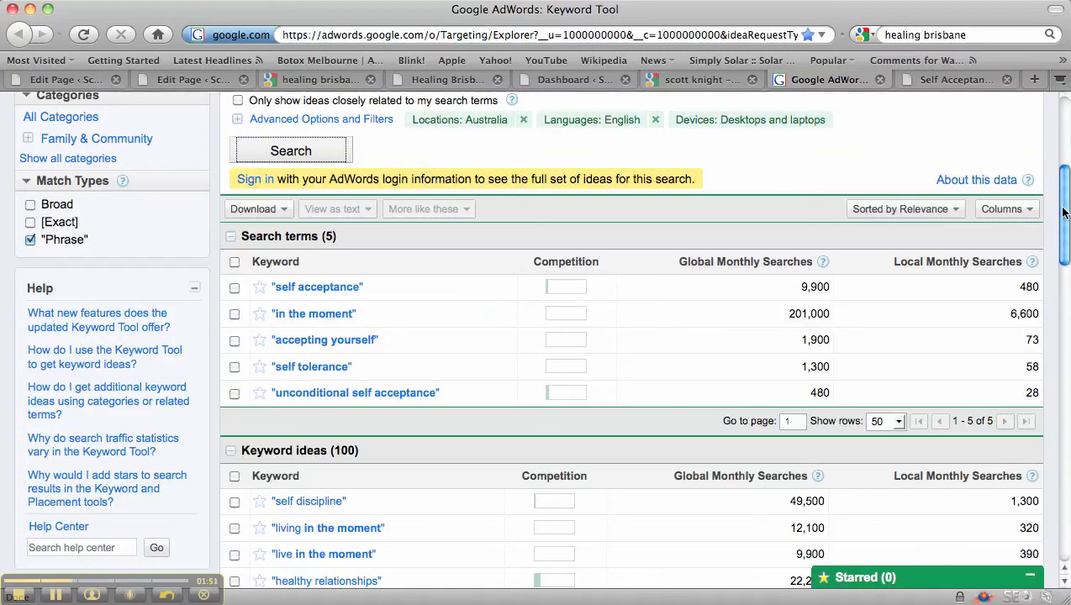
pyautogui.moveTo(1063, 212); pyautogui.dragTo(1067, 245)
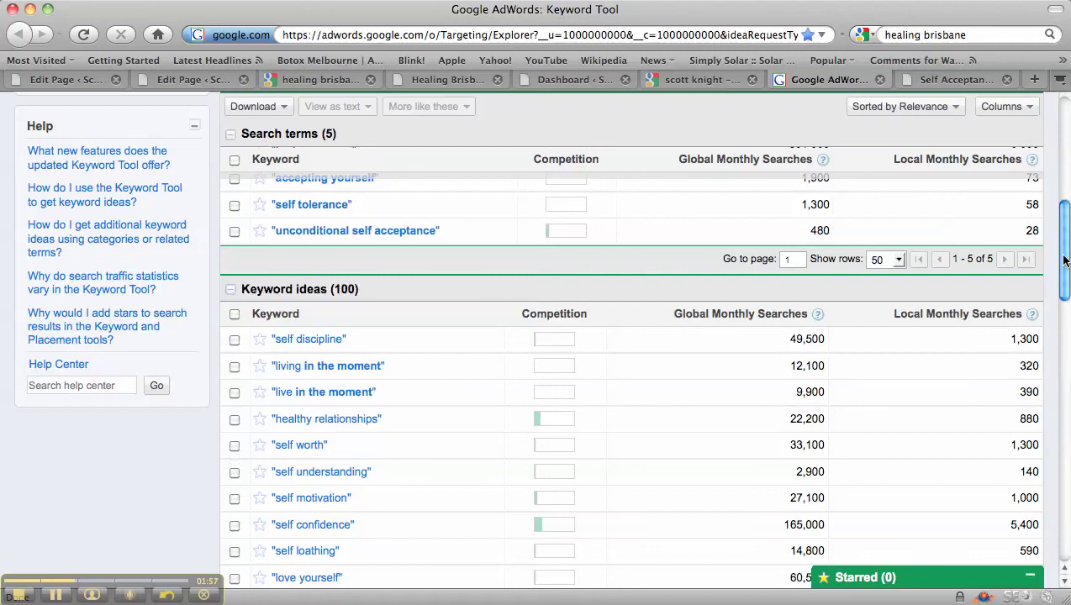
pyautogui.moveTo(1060, 259); pyautogui.dragTo(1063, 216)
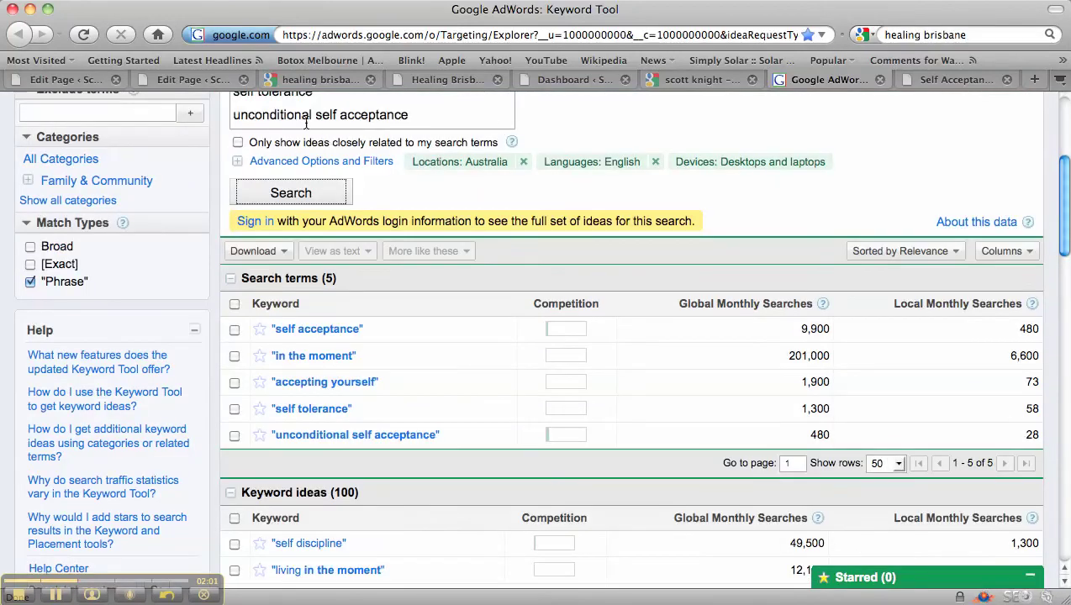
# Step: Return to the page editor's All in One SEO title, description and keywords fields
pyautogui.click(83, 80)
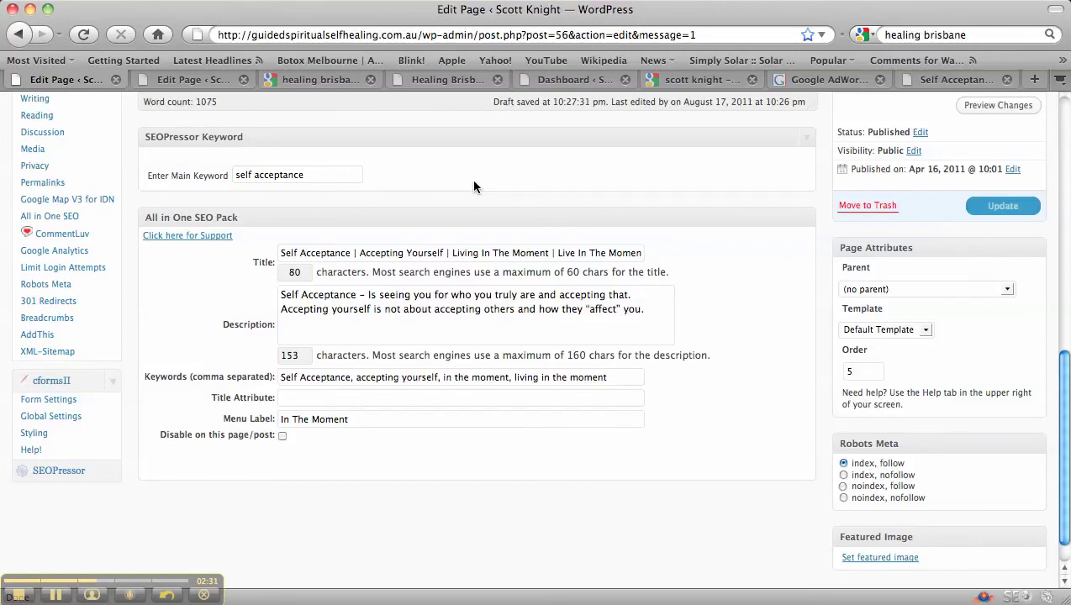
pyautogui.click(316, 80)
pyautogui.scroll(-10, 667, 307)
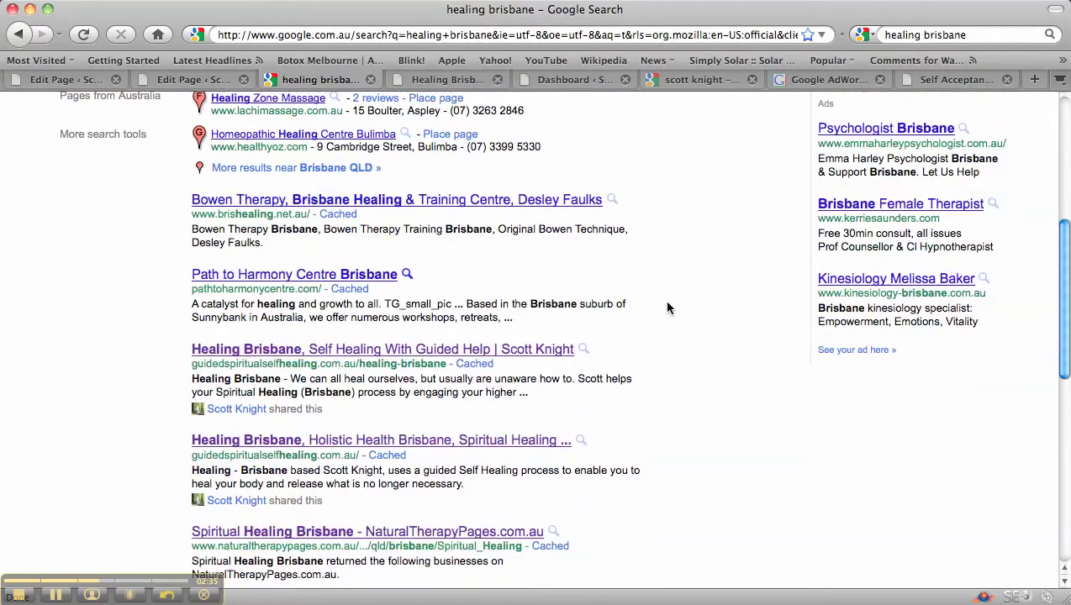
pyautogui.scroll(8, 667, 308)
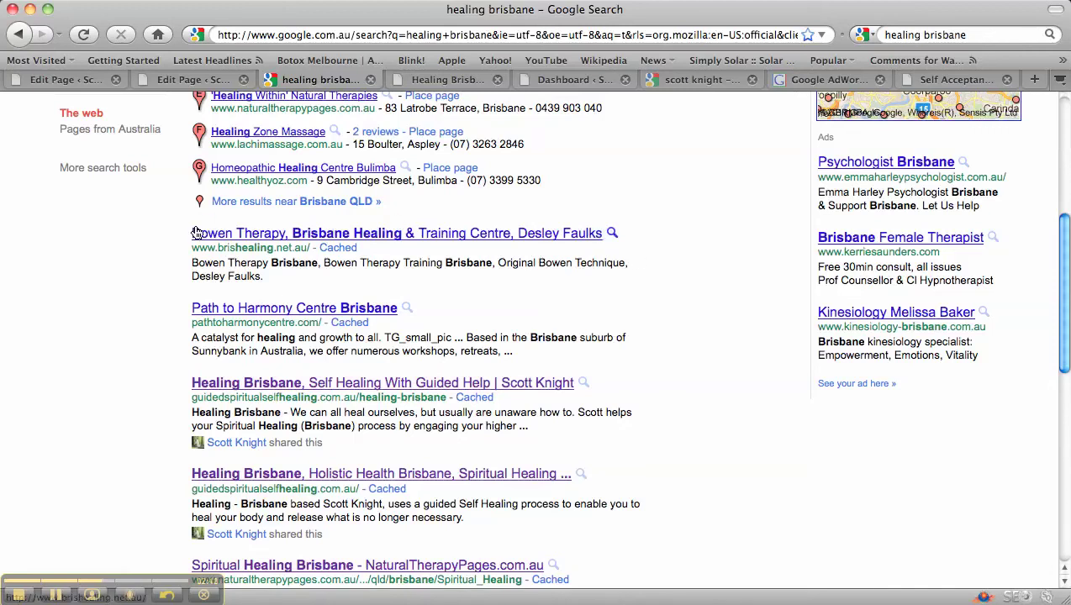
pyautogui.click(84, 81)
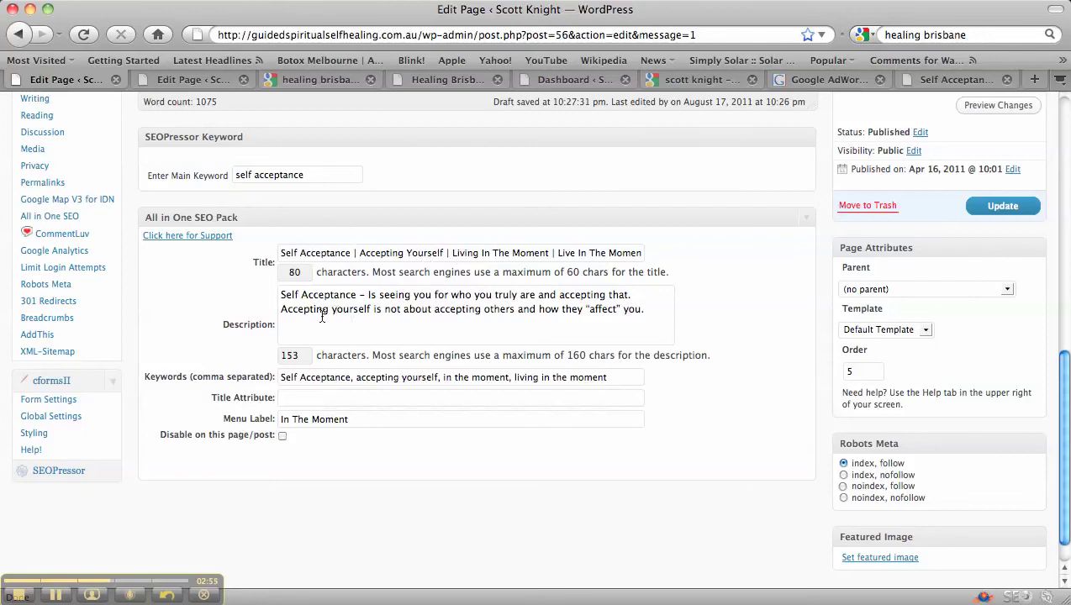
pyautogui.click(317, 79)
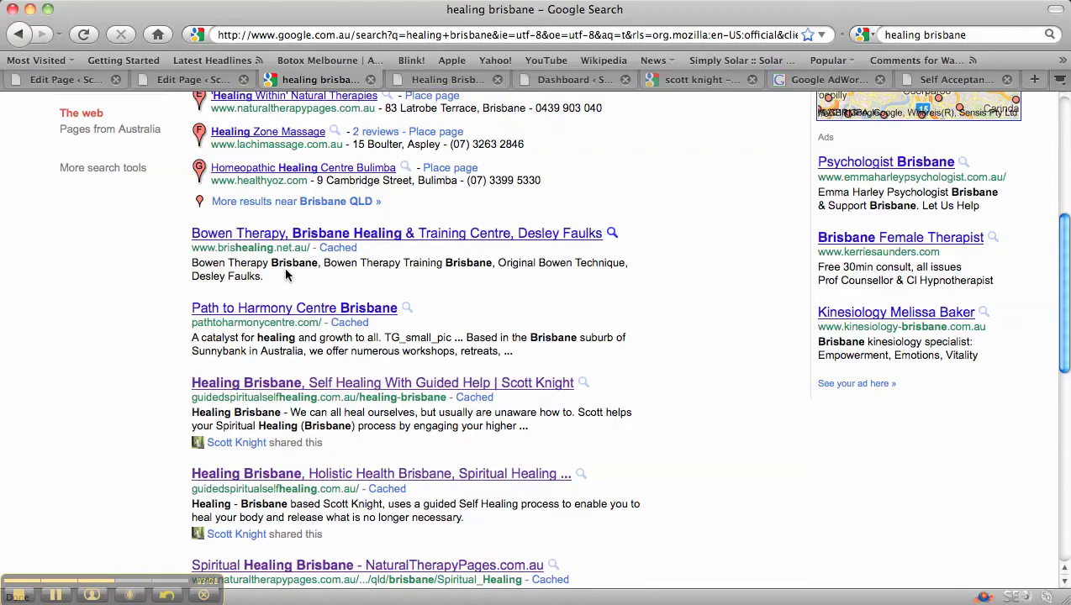
pyautogui.click(80, 81)
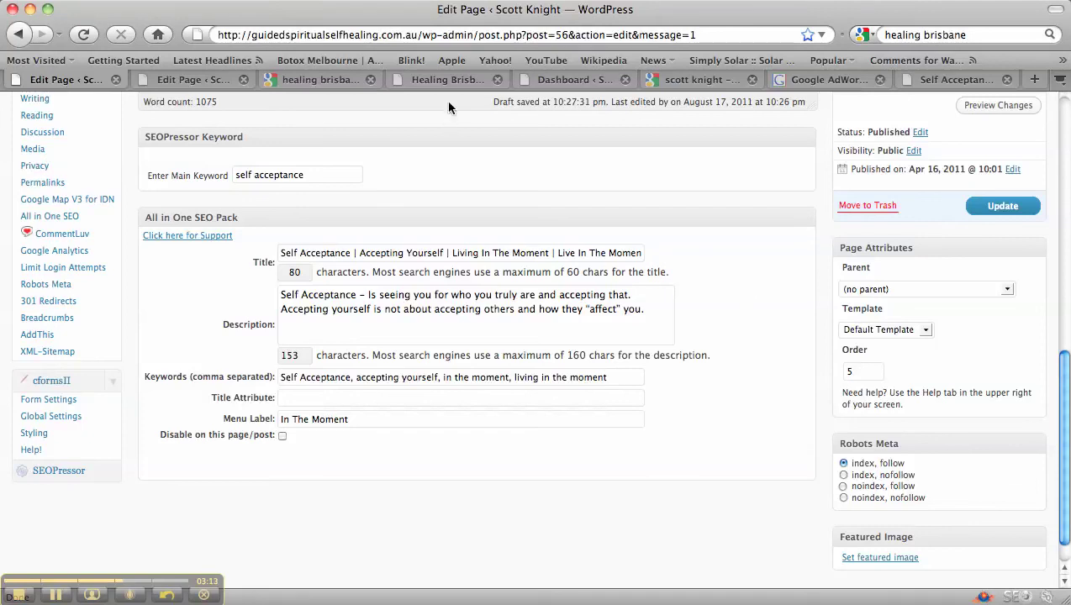
# Step: View the live Bringing Your Self To The Moment page title, then the Healing Brisbane page
pyautogui.click(943, 76)
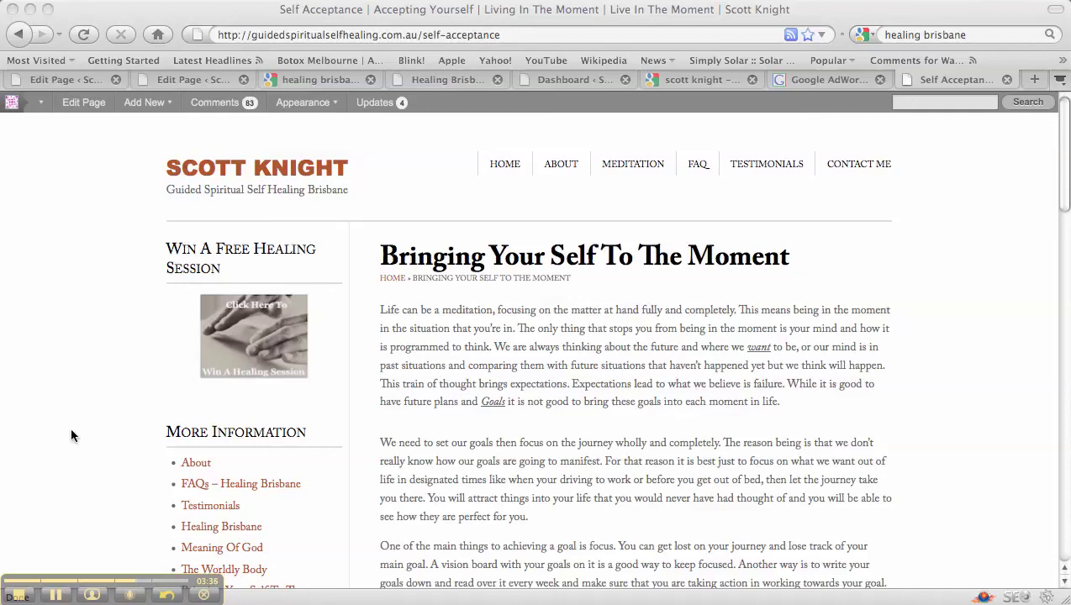
pyautogui.click(436, 80)
# Step: Scan the 'healing brisbane' Google results below Places for the two guidedspiritualselfhealing.com.au listings
pyautogui.click(318, 80)
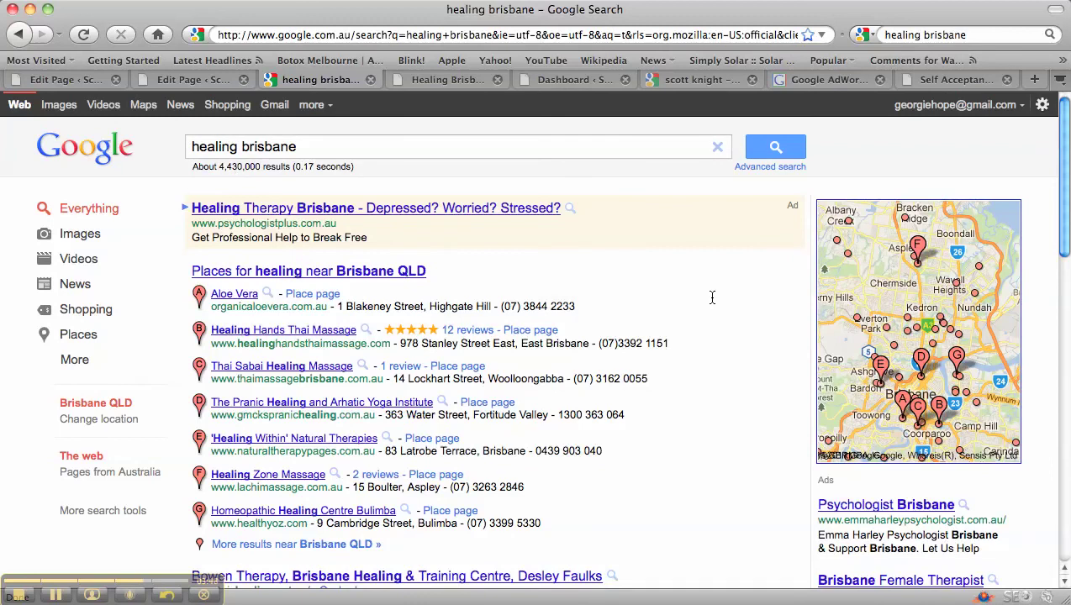
pyautogui.scroll(-1, 446, 283)
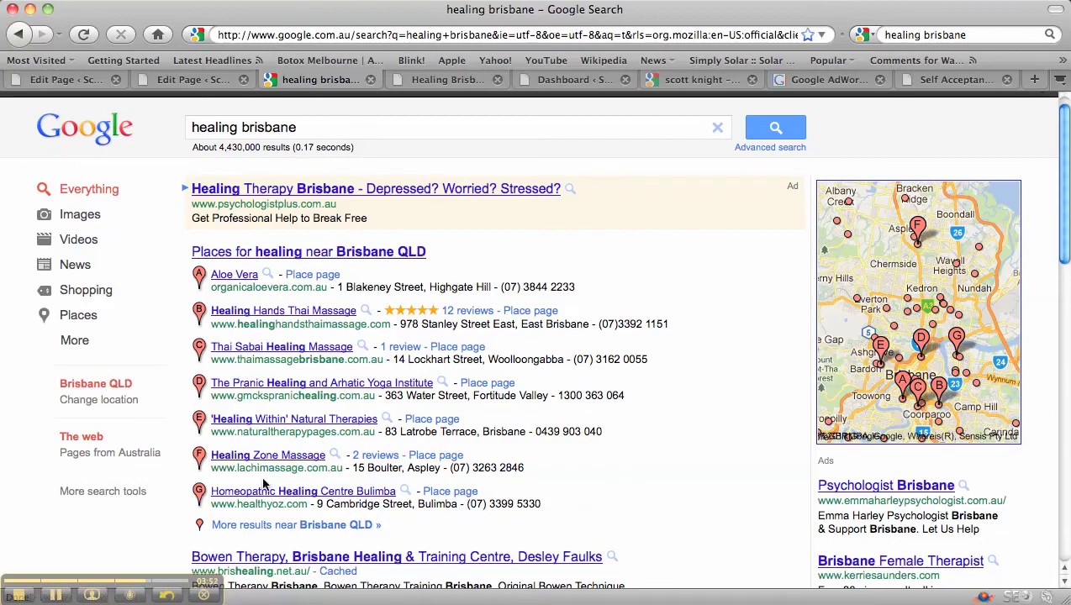
pyautogui.scroll(-5, 736, 290)
pyautogui.scroll(-3, 740, 298)
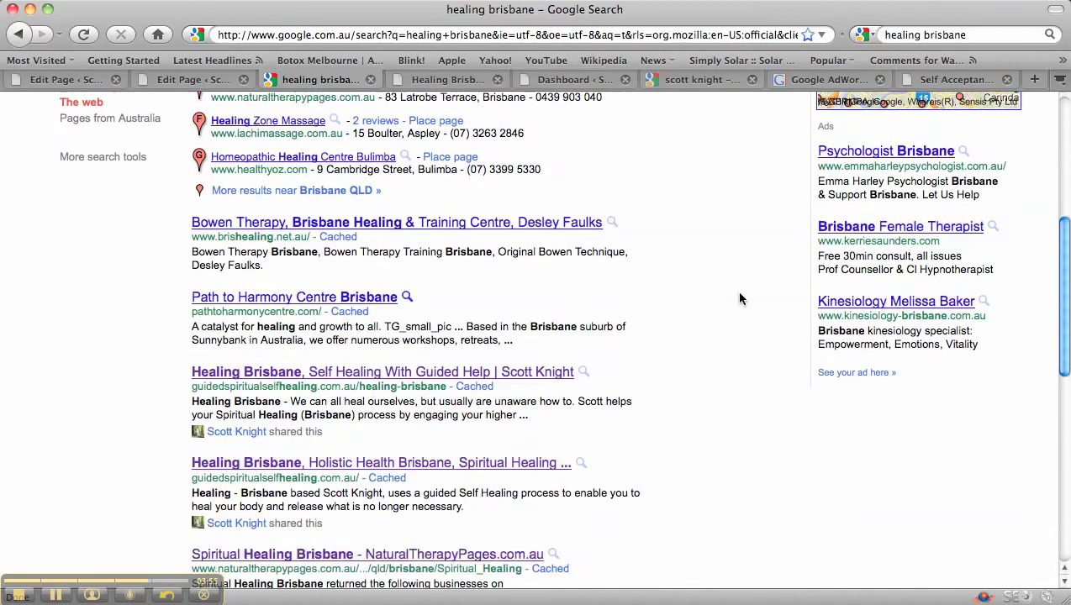
pyautogui.scroll(2, 740, 298)
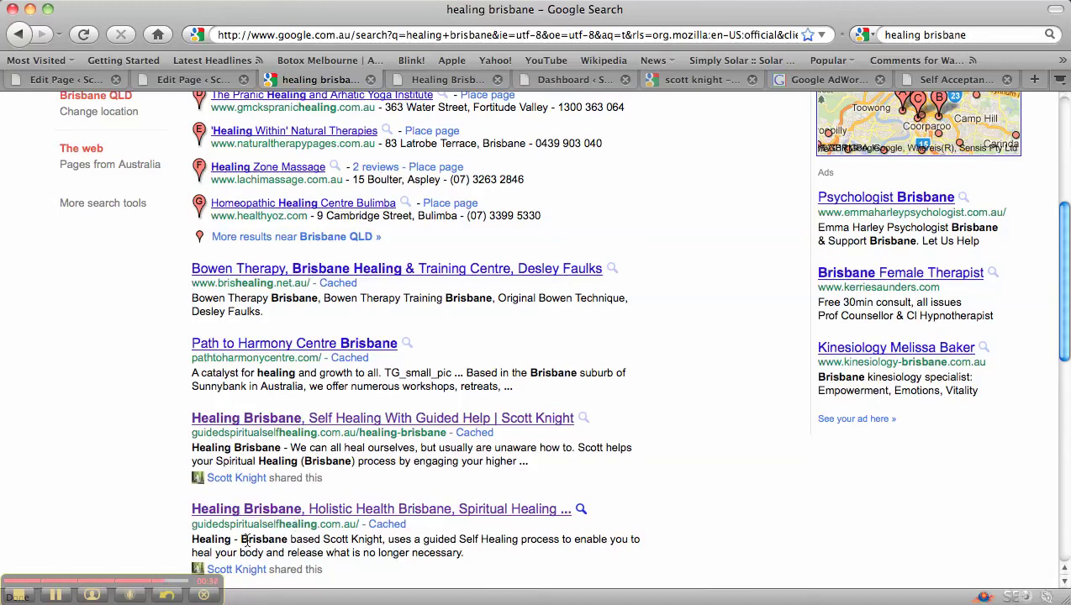
# Step: Scroll through Google results for the site owner's name, where the site's About page ranks third
pyautogui.click(693, 80)
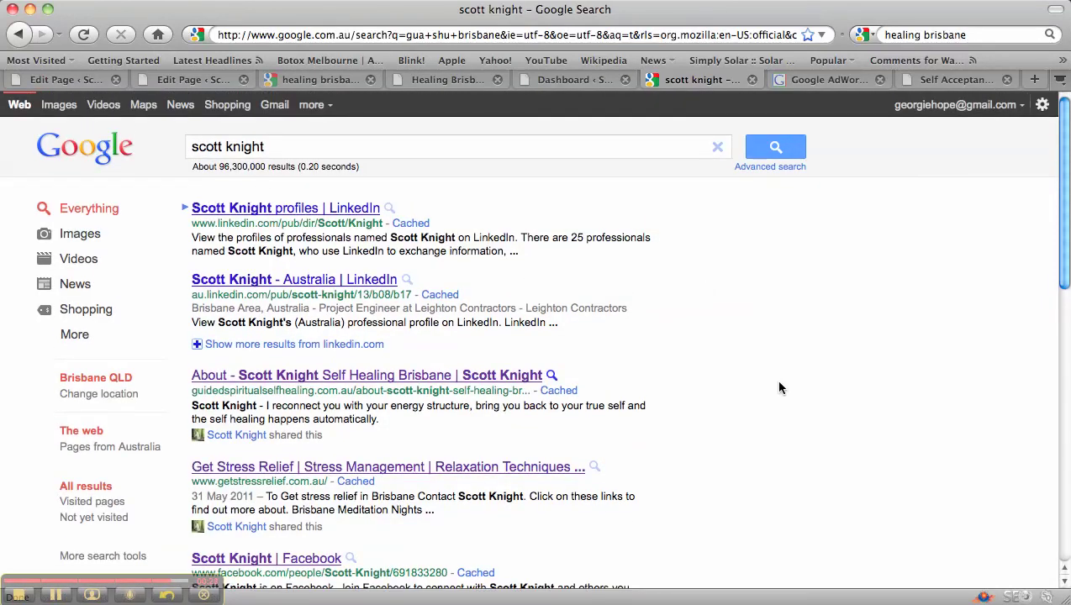
pyautogui.scroll(-6, 778, 385)
pyautogui.scroll(6, 778, 388)
pyautogui.scroll(-3, 737, 445)
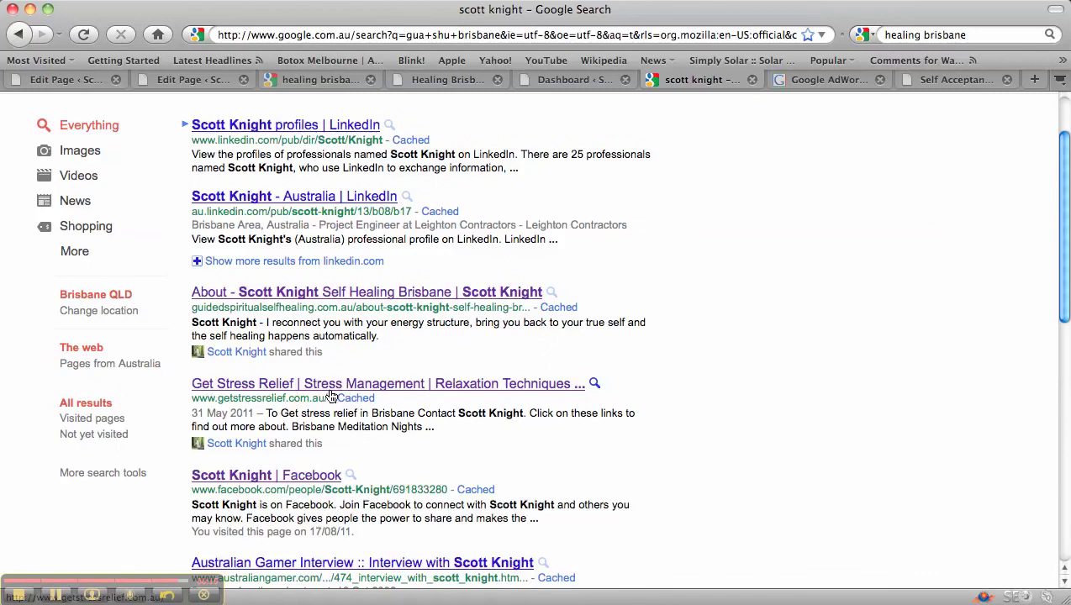
pyautogui.scroll(-5, 731, 445)
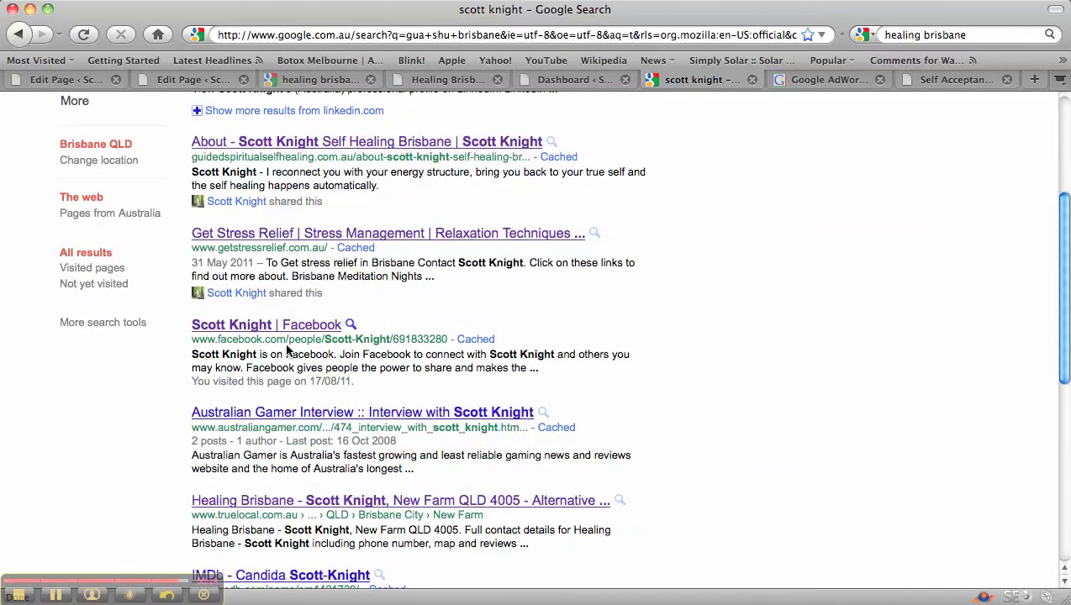
pyautogui.scroll(-8, 760, 386)
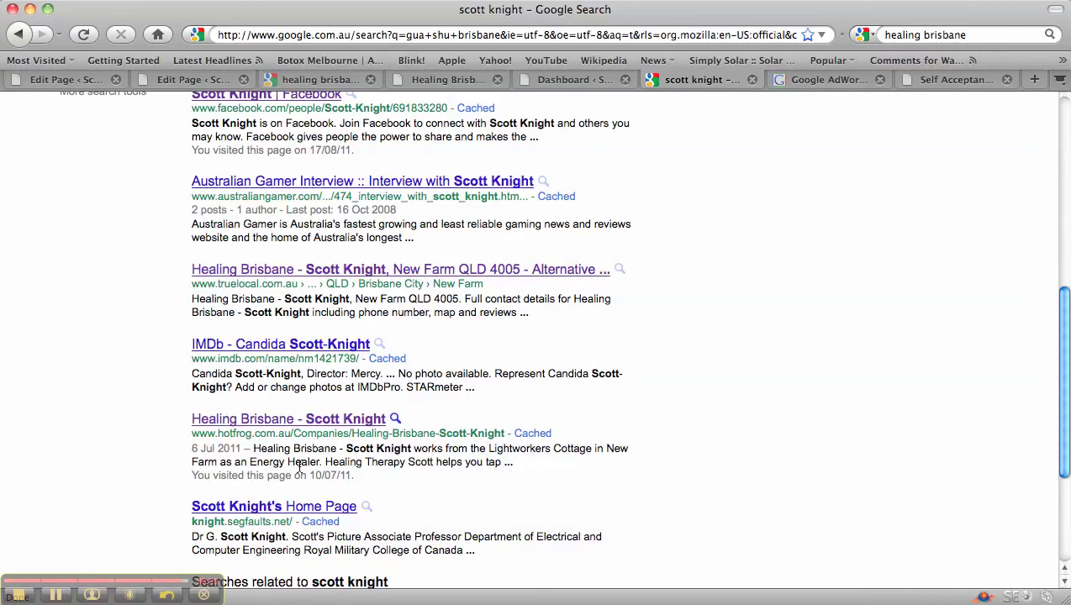
pyautogui.scroll(-4, 765, 413)
pyautogui.scroll(20, 764, 413)
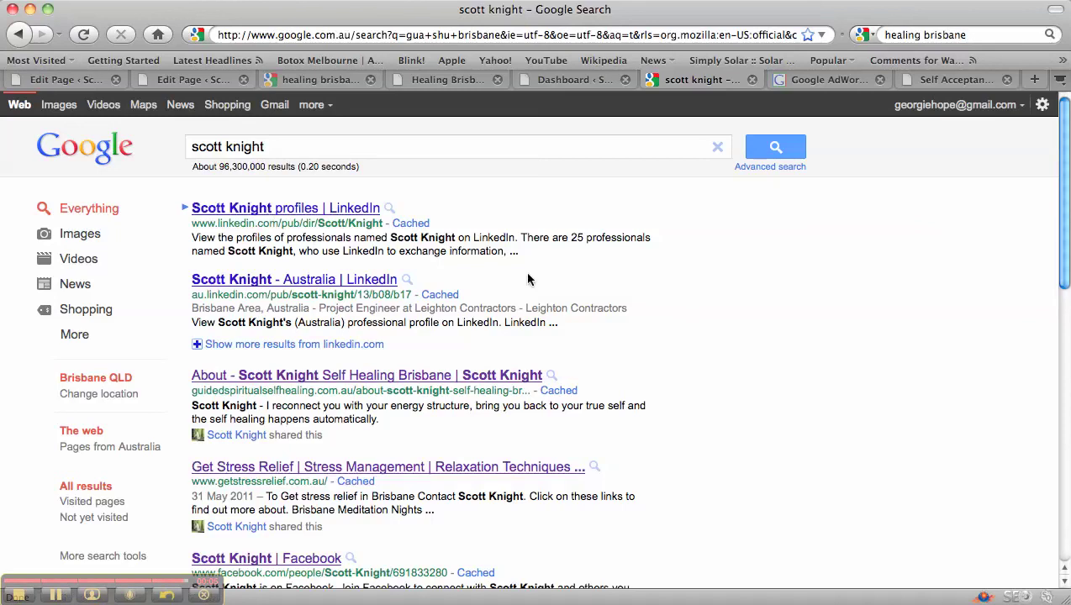
pyautogui.scroll(-1, 862, 306)
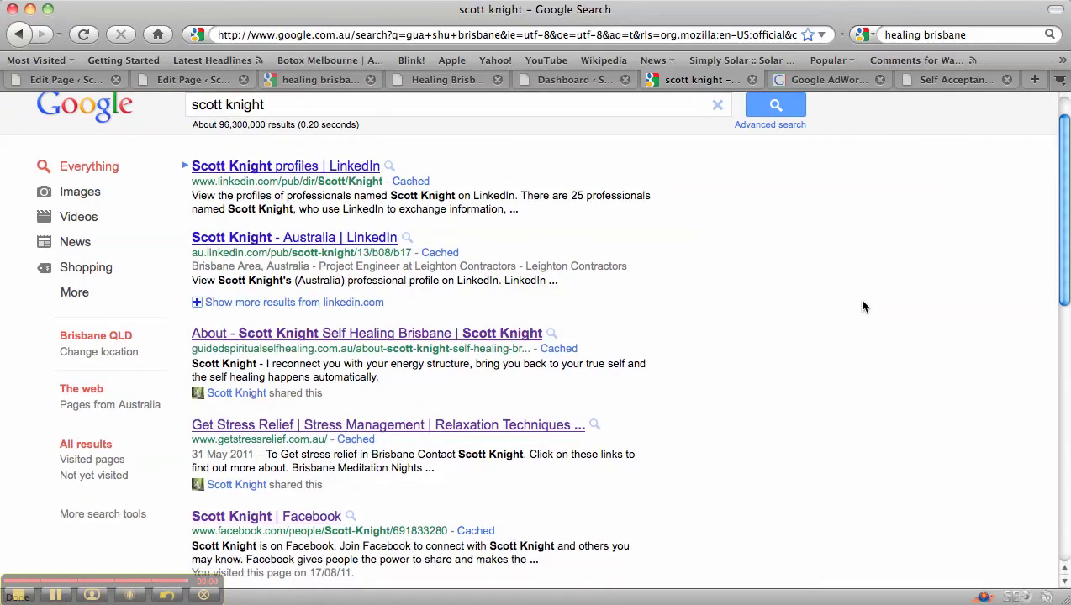